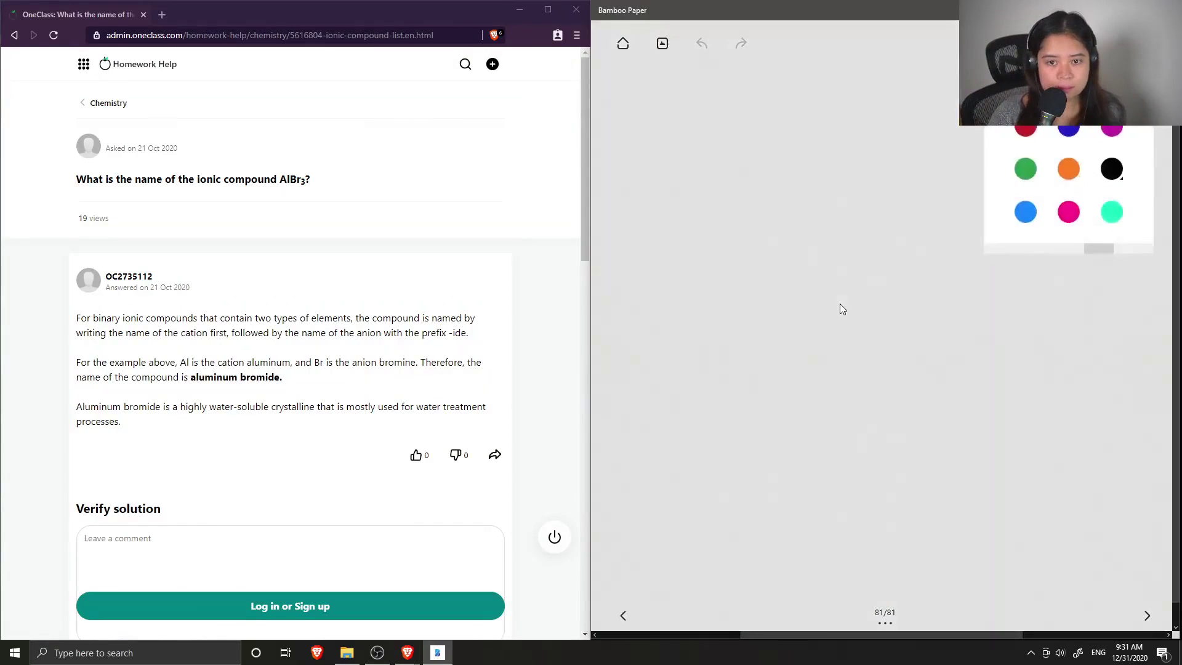
Step: Close the colour palette and write the problem number '5.)', erasing a stray mark below it
left_click(1110, 168)
mouse_move(643, 93)
left_mouse_down()
mouse_move(661, 92)
mouse_move(644, 115)
mouse_move(671, 132)
left_mouse_up()
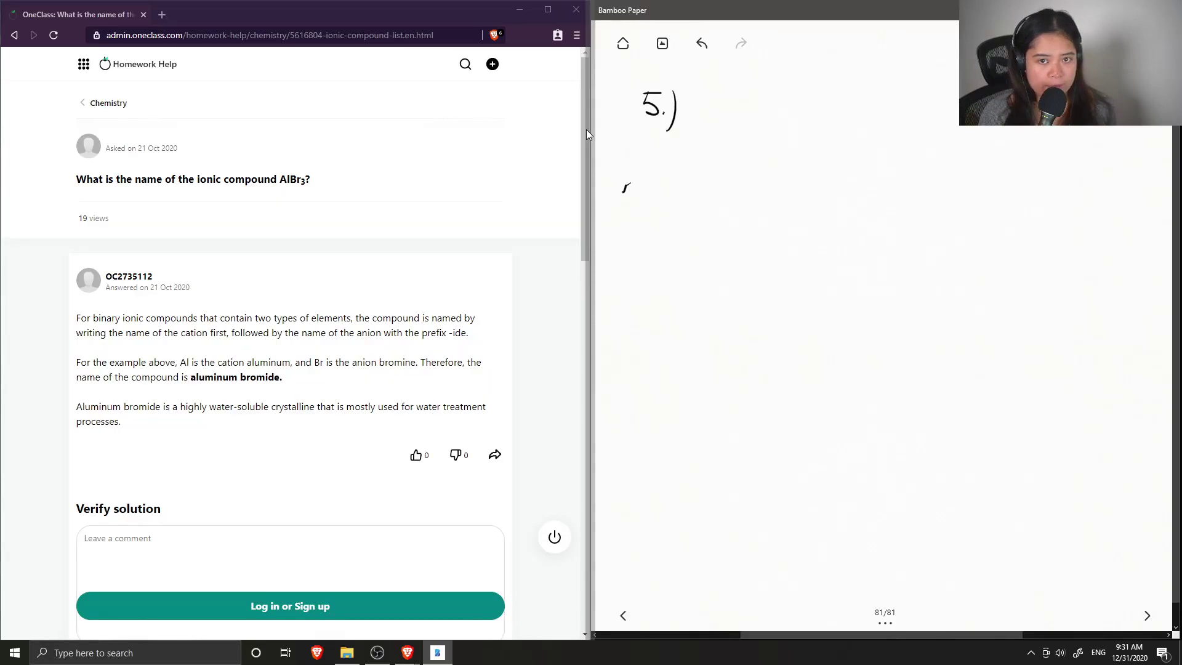
left_click_drag(624, 186, 623, 197)
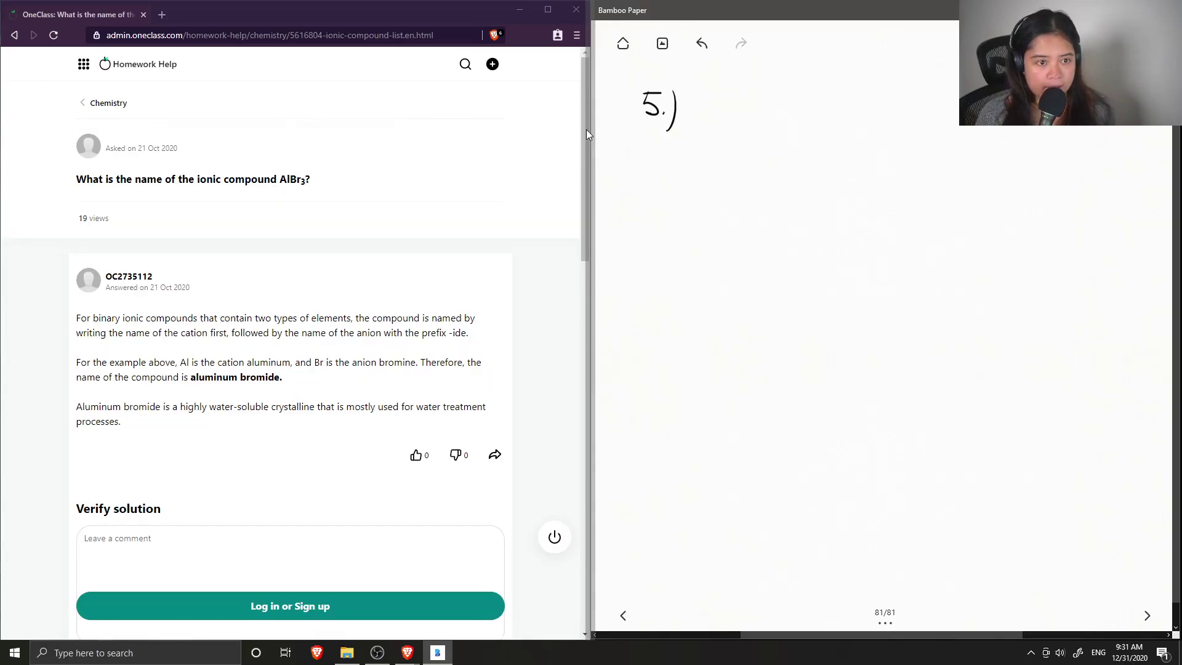
Step: Write and underline the heading 'Ionic Compound', then begin rule ① with 'cation (meta'
mouse_move(616, 151)
left_mouse_down()
mouse_move(616, 175)
mouse_move(637, 164)
mouse_move(707, 175)
left_mouse_up()
mouse_move(715, 162)
left_mouse_down()
mouse_move(742, 181)
mouse_move(766, 165)
left_mouse_up()
mouse_move(769, 163)
left_mouse_down()
mouse_move(780, 176)
mouse_move(816, 177)
left_mouse_up()
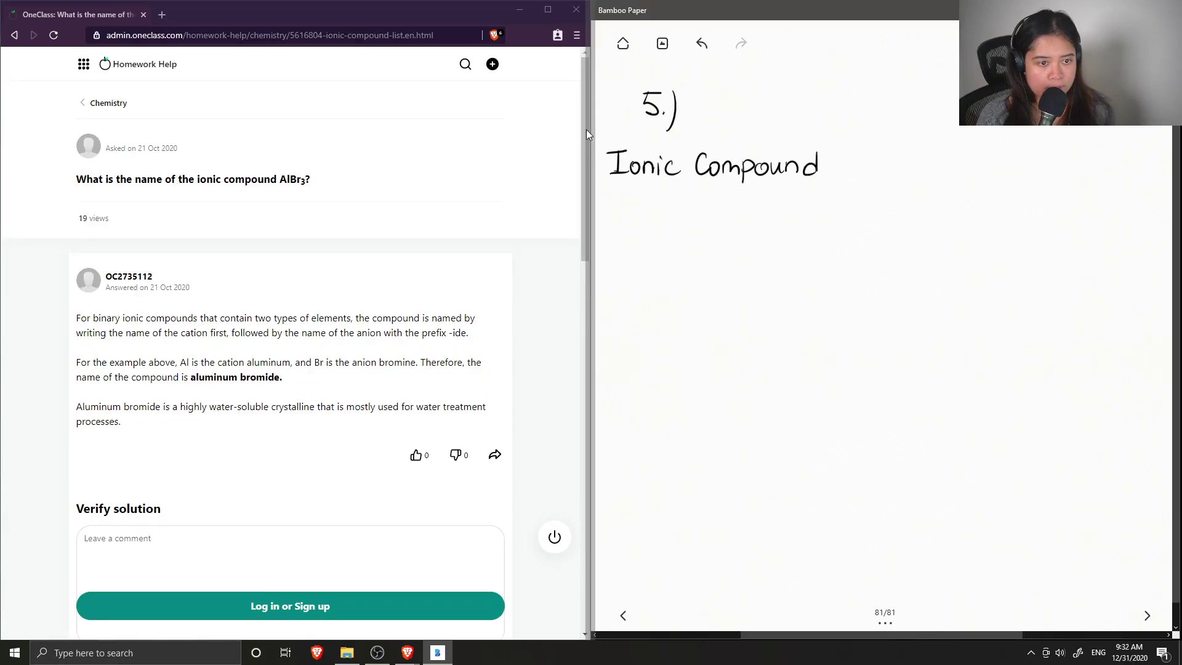
left_click_drag(613, 189, 822, 188)
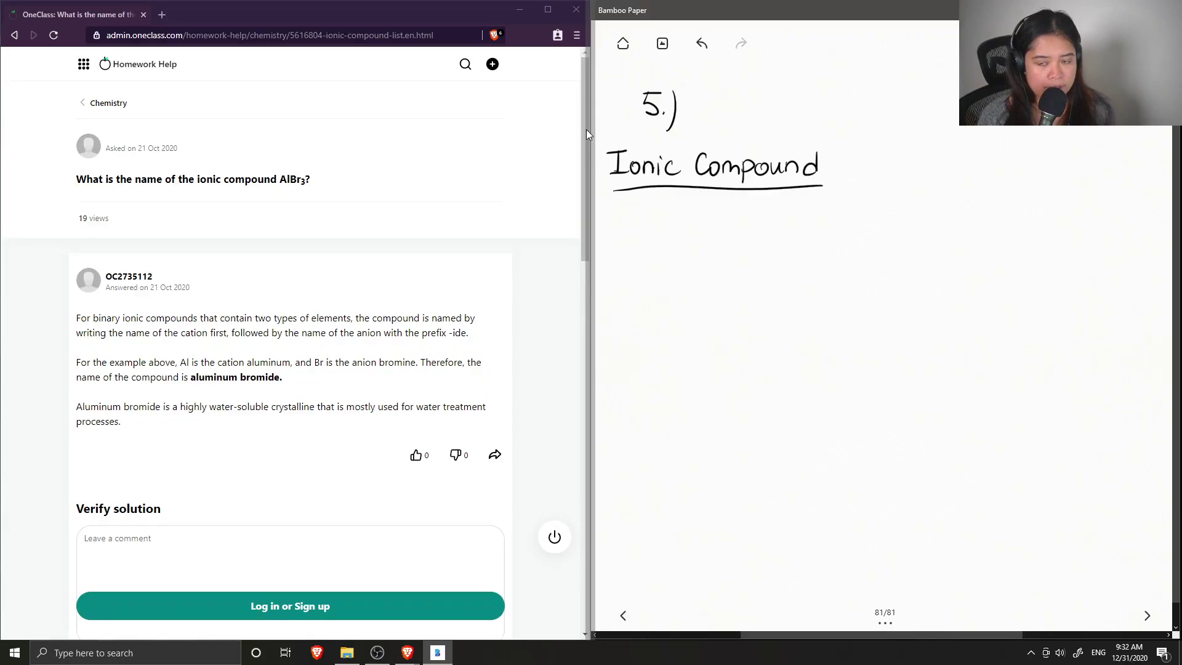
left_click(613, 212)
mouse_move(617, 205)
left_mouse_down()
mouse_move(610, 229)
mouse_move(773, 226)
left_mouse_up()
Step: Finish rule ① as 'cation (metal)', dismissing a stray menu
right_click(590, 210)
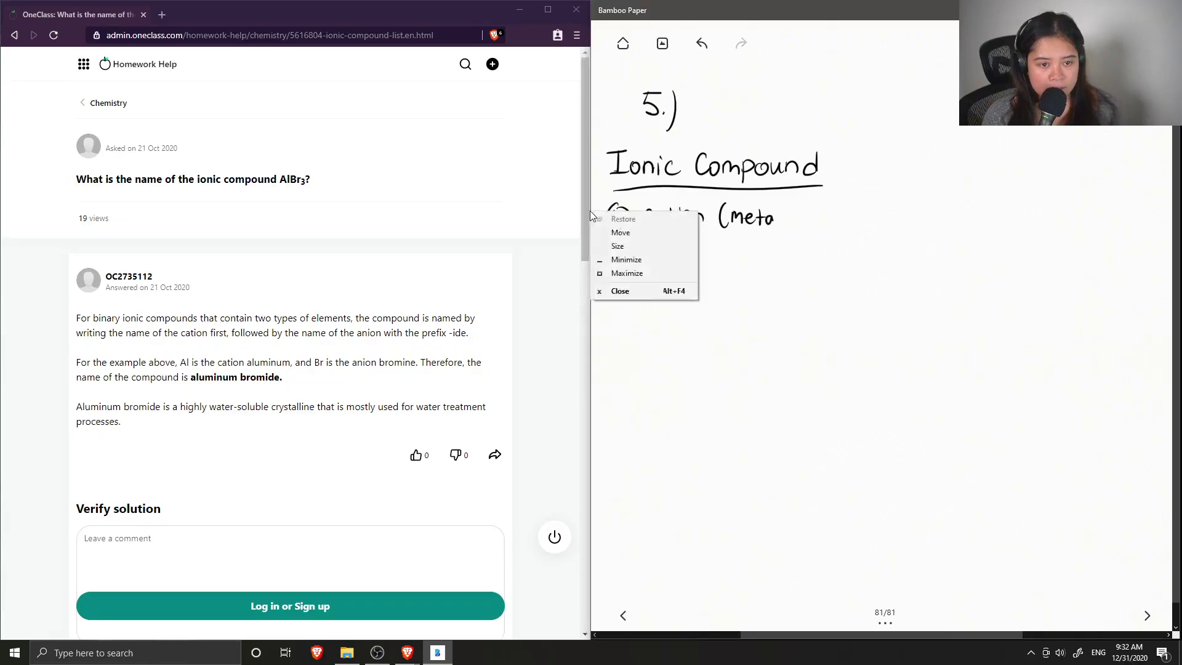
left_click(783, 211)
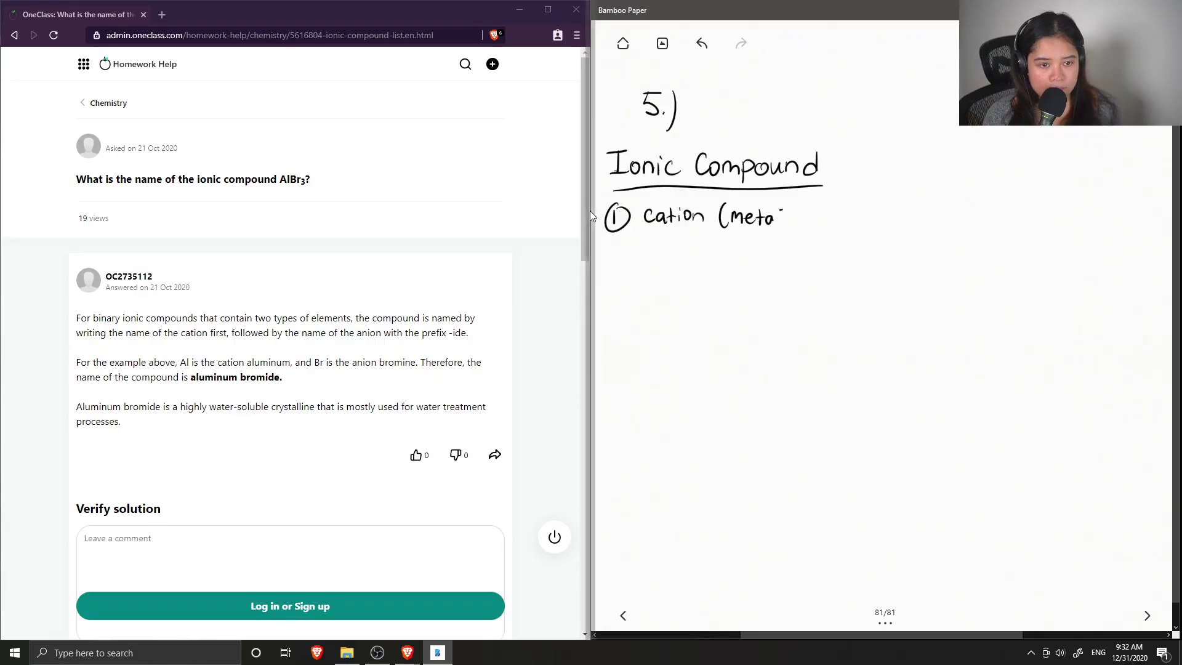
left_click_drag(782, 203, 794, 231)
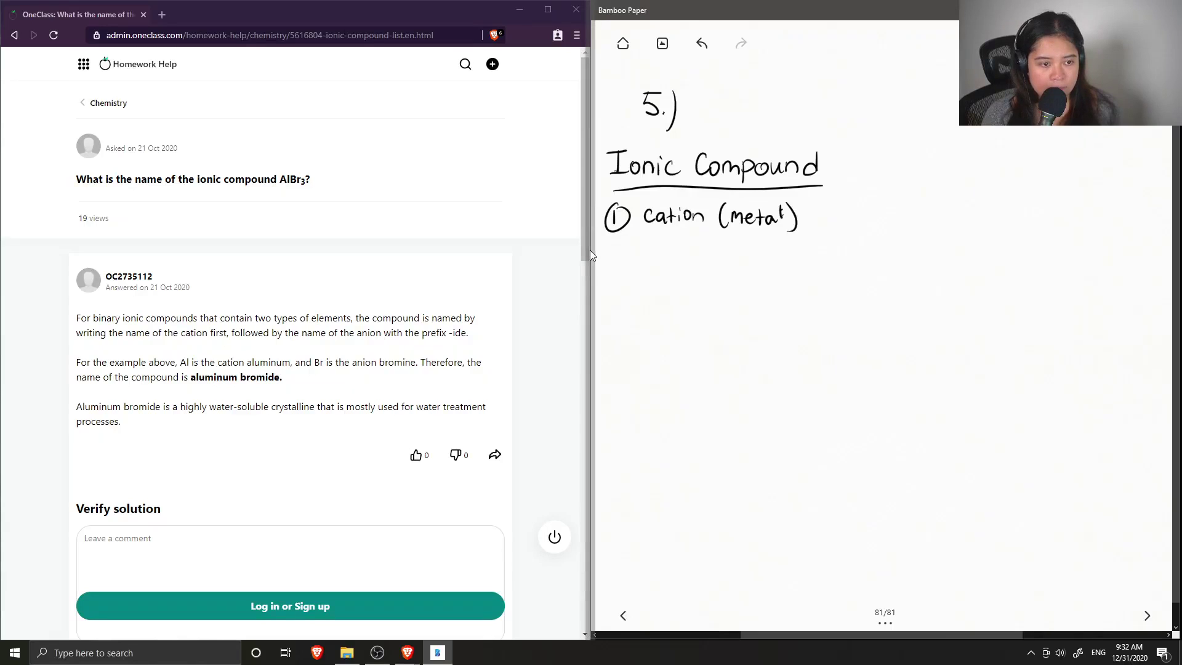
Step: Write rule ② 'anion (non-metal) → suffix -ide' and start a circled 3
mouse_move(653, 249)
left_mouse_down()
mouse_move(654, 259)
mouse_move(682, 250)
mouse_move(715, 264)
mouse_move(740, 252)
mouse_move(800, 261)
left_mouse_up()
left_click_drag(802, 248, 804, 262)
left_click_drag(798, 253, 833, 270)
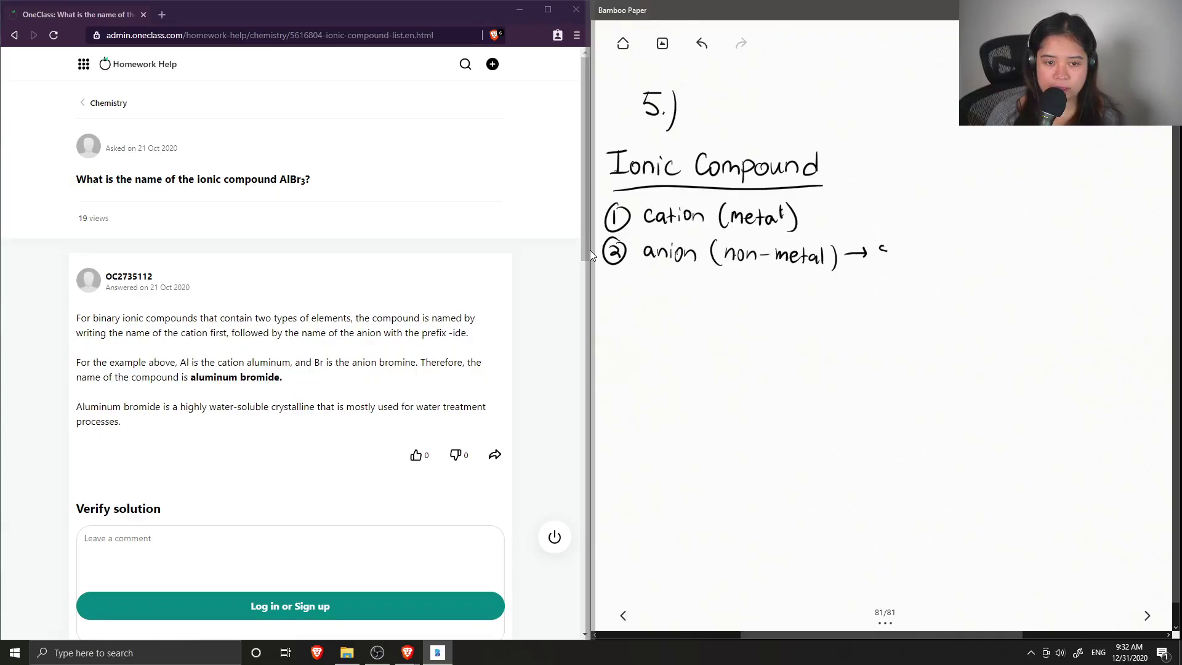
left_click_drag(885, 249, 880, 258)
mouse_move(891, 247)
left_mouse_down()
mouse_move(904, 261)
mouse_move(958, 251)
mouse_move(1018, 264)
left_mouse_up()
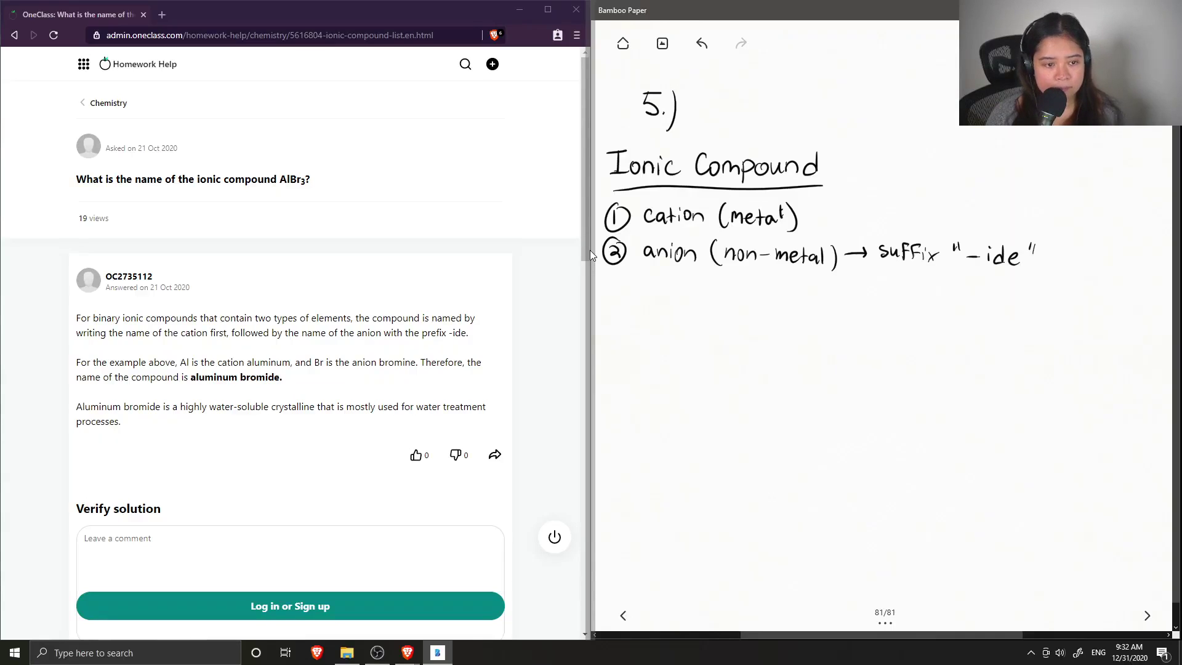
mouse_move(614, 279)
left_mouse_down()
mouse_move(610, 301)
mouse_move(622, 276)
left_mouse_up()
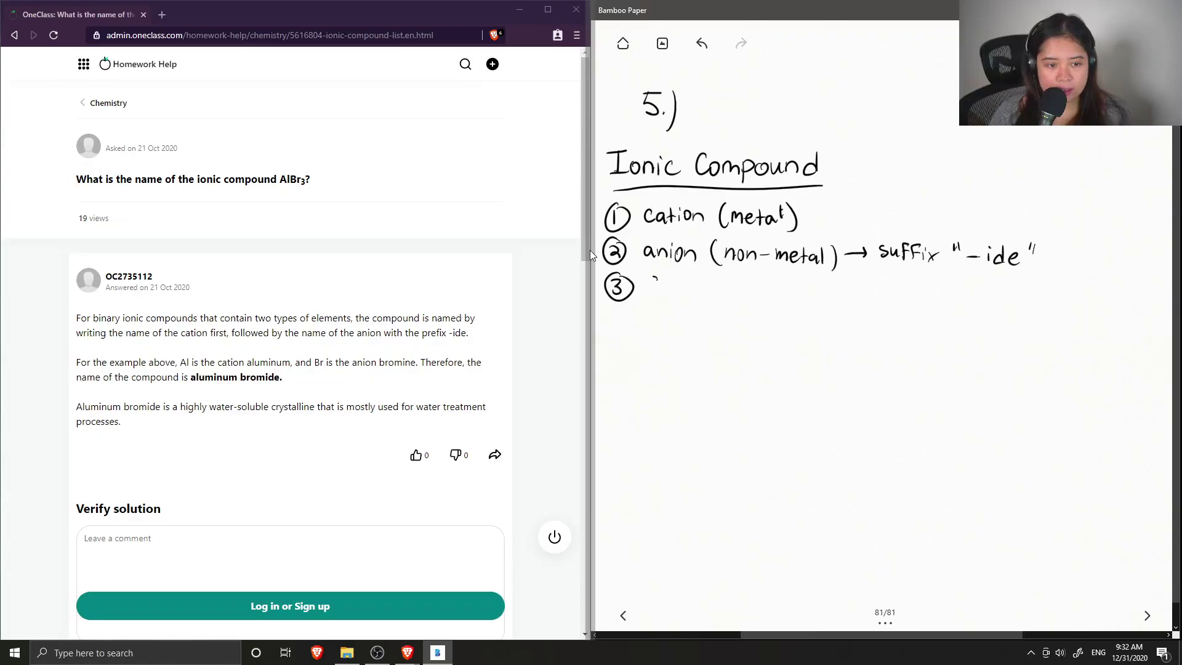
Step: Write 'Specify metal charge in parenthesis' after the circled 3, erasing a stray letter after 'Specify'
mouse_move(664, 277)
left_mouse_down()
mouse_move(648, 296)
mouse_move(692, 296)
left_mouse_up()
mouse_move(696, 287)
left_mouse_down()
mouse_move(716, 295)
mouse_move(708, 304)
mouse_move(739, 295)
left_mouse_up()
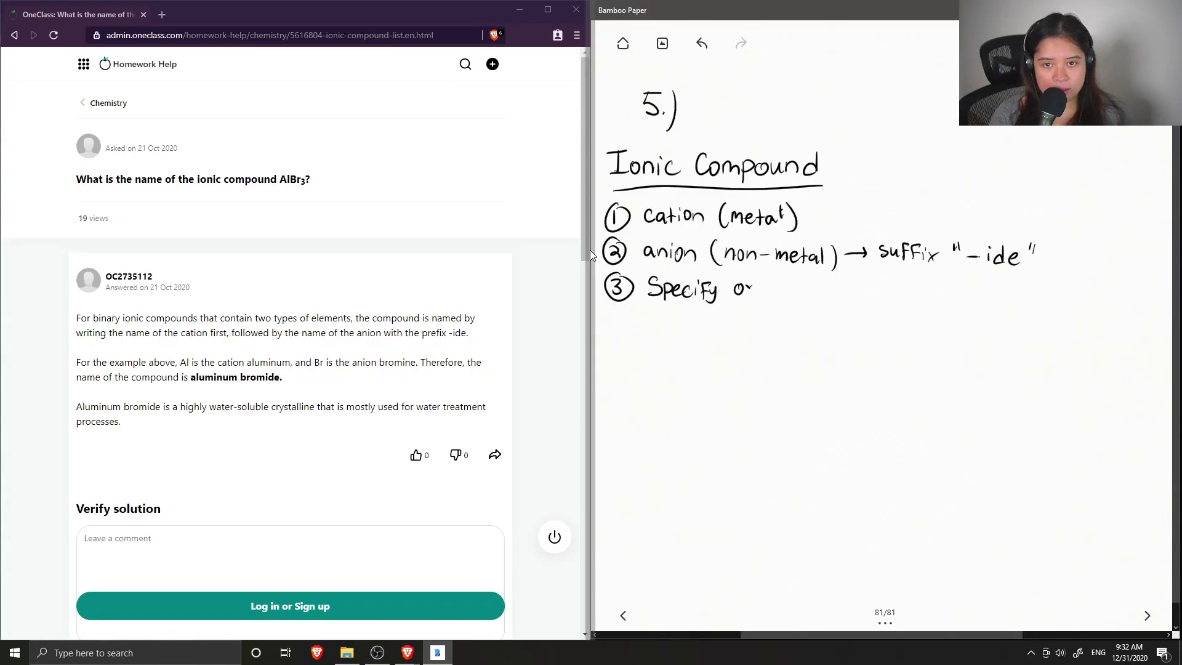
mouse_move(735, 294)
left_mouse_down()
mouse_move(738, 281)
mouse_move(754, 285)
mouse_move(737, 287)
mouse_move(749, 296)
mouse_move(766, 288)
left_mouse_up()
mouse_move(772, 289)
left_mouse_down()
mouse_move(781, 301)
mouse_move(847, 310)
mouse_move(929, 296)
left_mouse_up()
left_click_drag(942, 290, 973, 300)
mouse_move(981, 282)
left_mouse_down()
mouse_move(981, 301)
mouse_move(1003, 299)
left_mouse_up()
mouse_move(1009, 290)
left_mouse_down()
mouse_move(1003, 302)
mouse_move(1019, 307)
left_mouse_up()
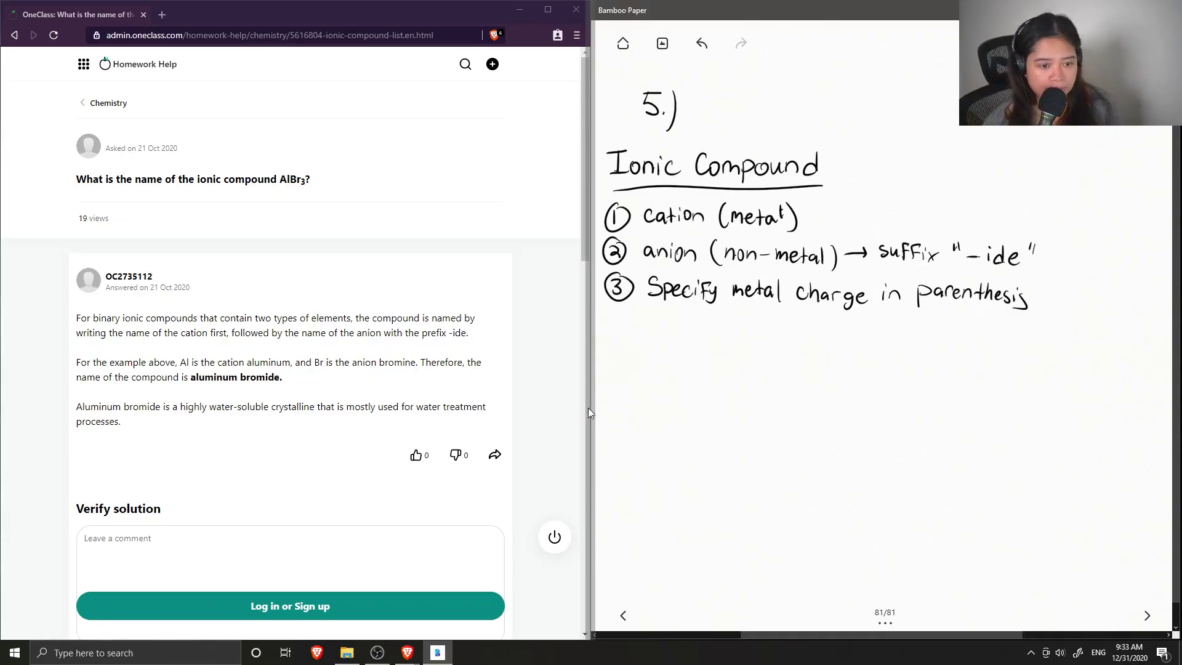
Step: Switch to blue ink, write 'AlBr3' below the rules, and begin 'aluminum' beneath it
left_click(1068, 43)
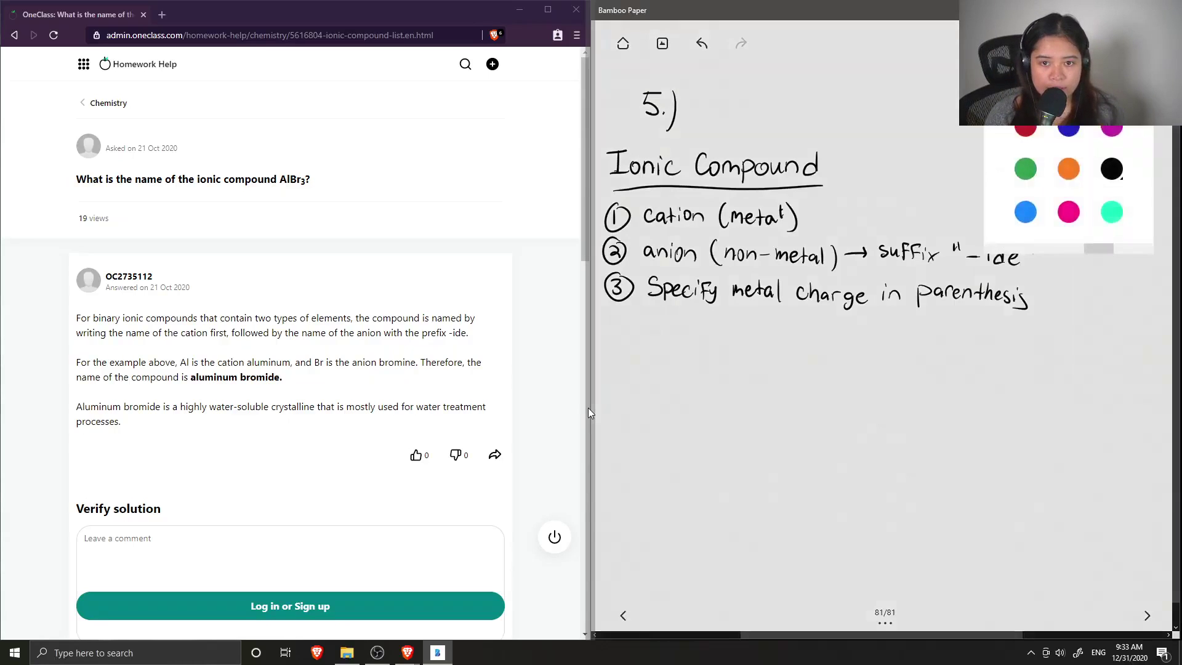
left_click(1068, 211)
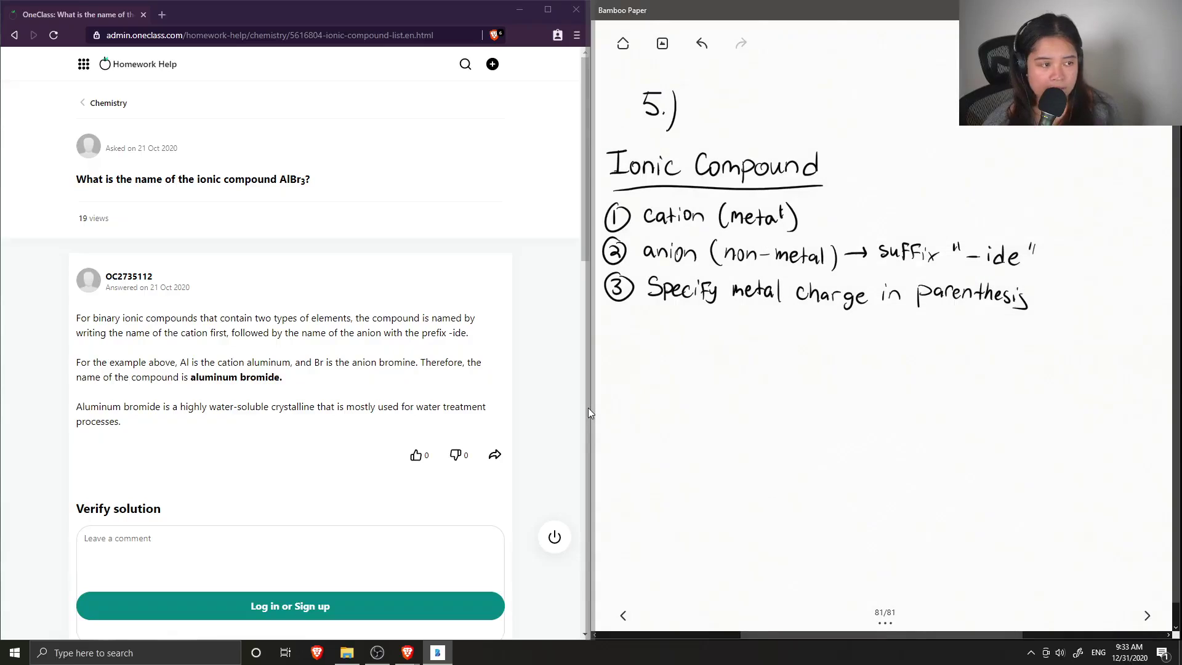
mouse_move(641, 363)
left_mouse_down()
mouse_move(648, 347)
mouse_move(671, 364)
mouse_move(709, 350)
mouse_move(709, 373)
left_mouse_up()
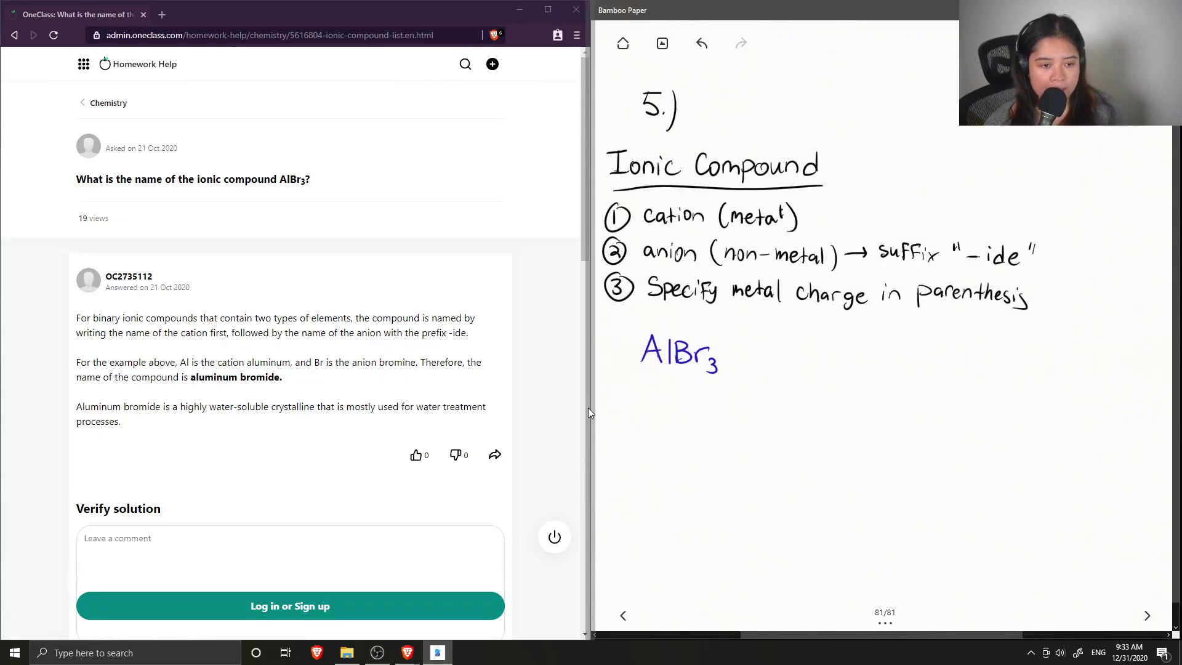
mouse_move(633, 423)
left_mouse_down()
mouse_move(625, 434)
mouse_move(723, 437)
left_mouse_up()
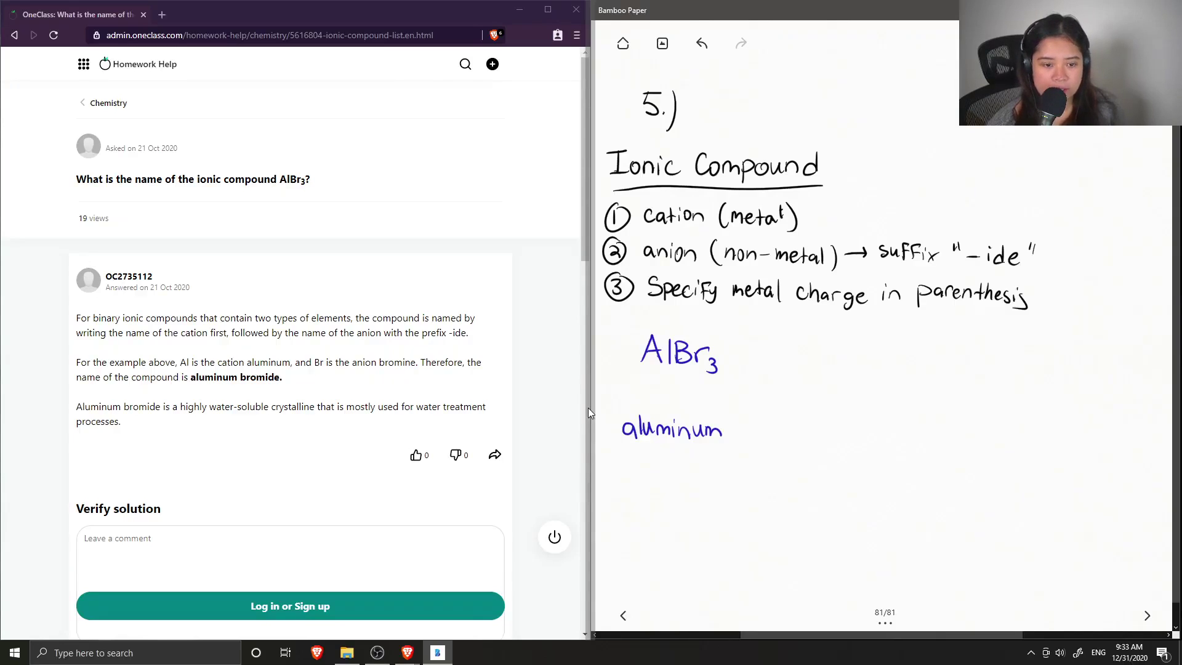
Step: Write 'bromide' after 'aluminum' in blue ink
mouse_move(738, 418)
left_mouse_down()
mouse_move(741, 441)
mouse_move(763, 427)
mouse_move(787, 443)
mouse_move(835, 443)
left_mouse_up()
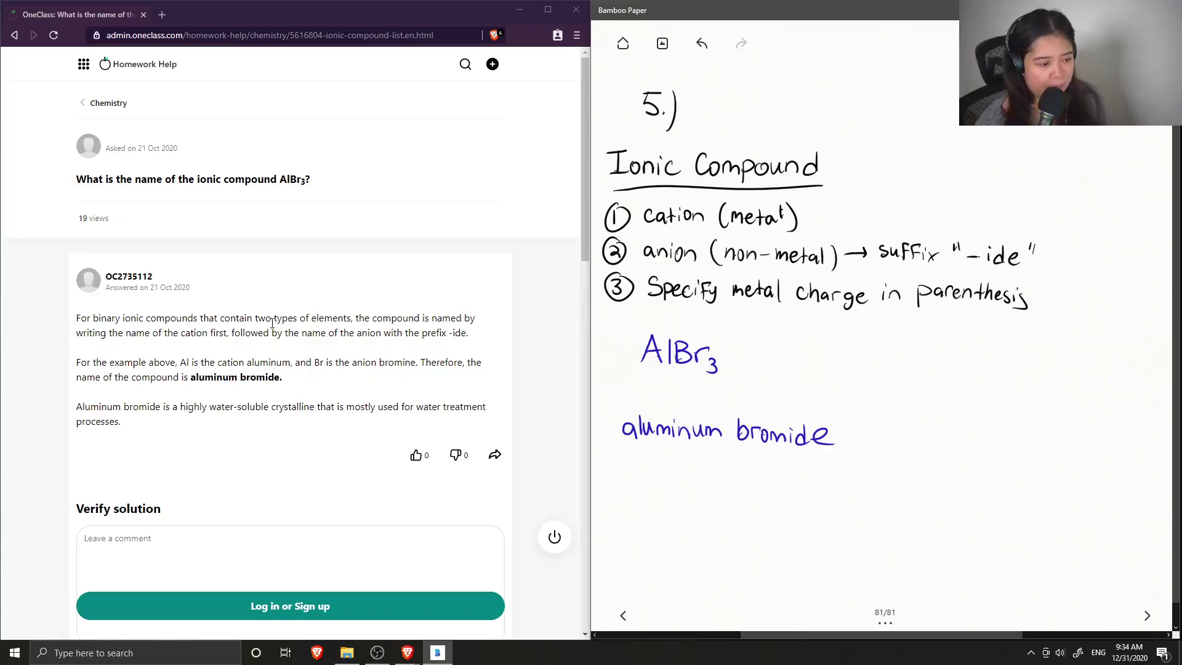
scroll(225, 374, "down", 1)
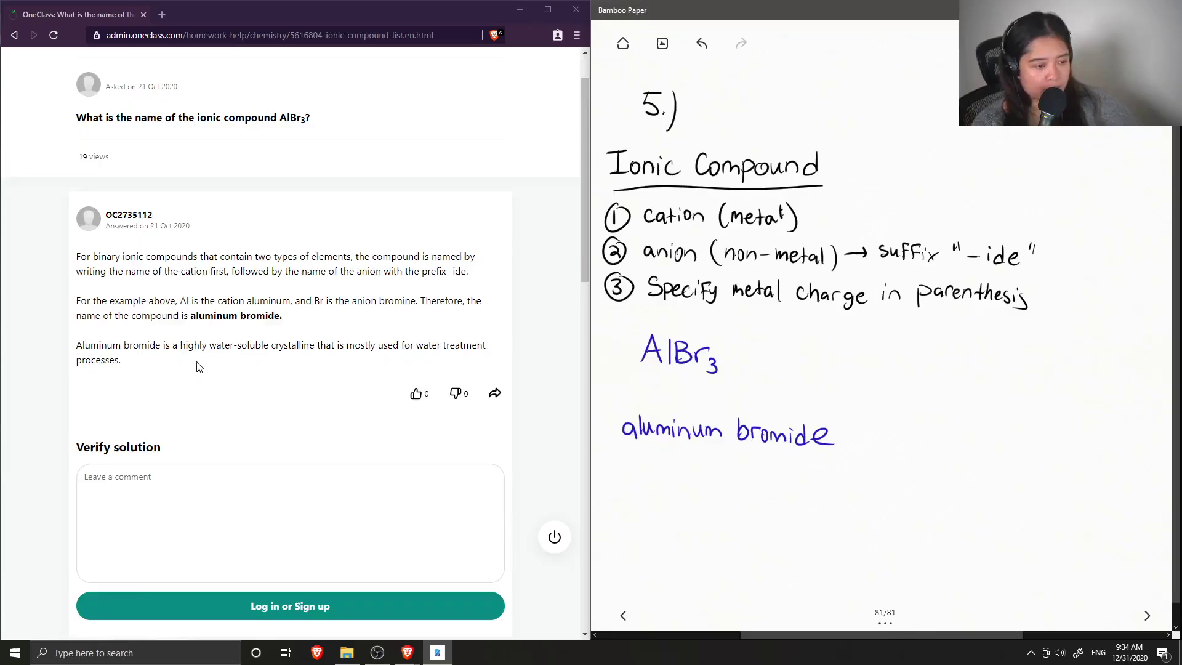
scroll(199, 365, "down", 1)
Step: Start a comment in the 'Leave a comment' box under Verify solution
left_click(129, 426)
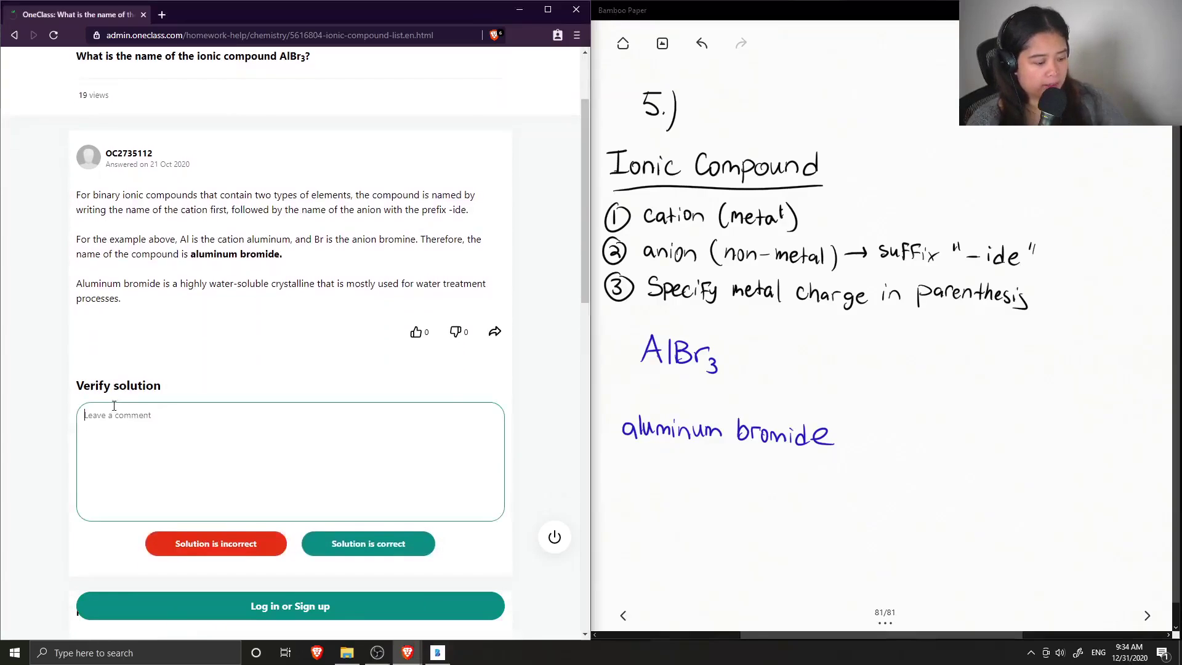
type("This ")
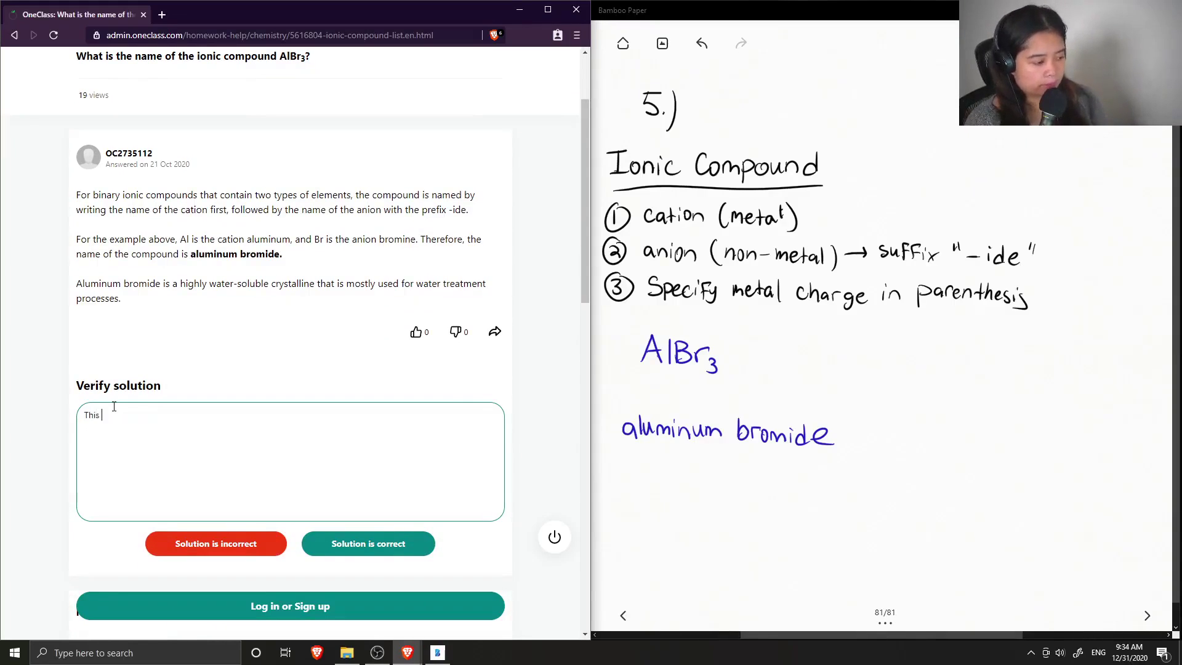
type("solution is")
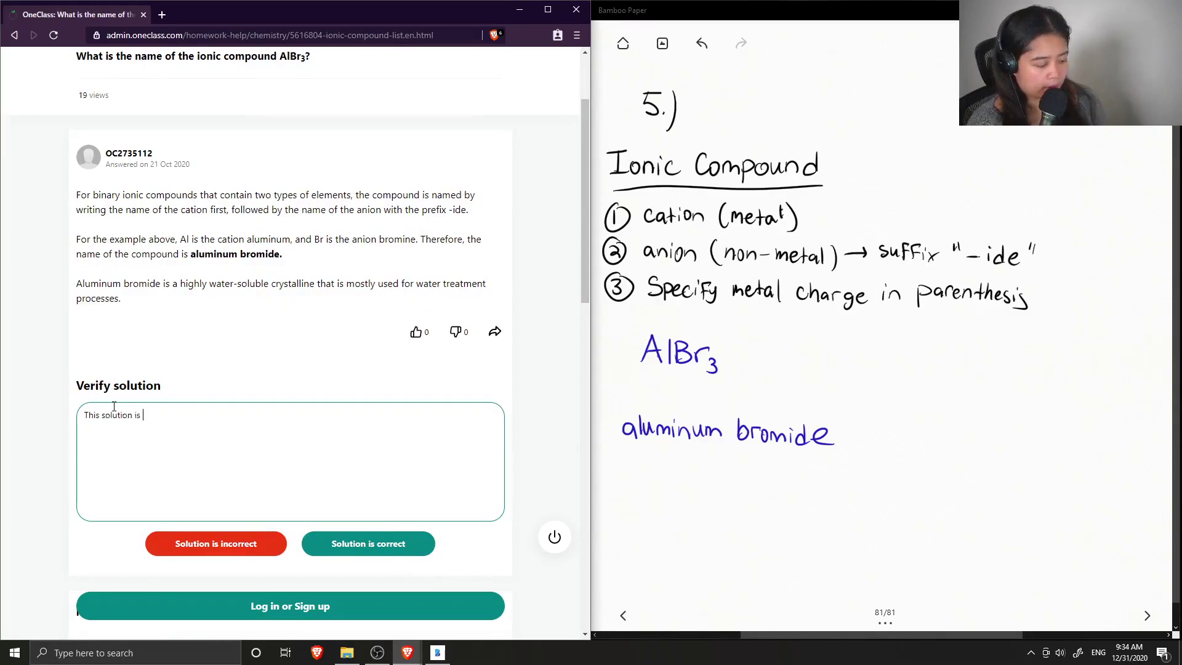